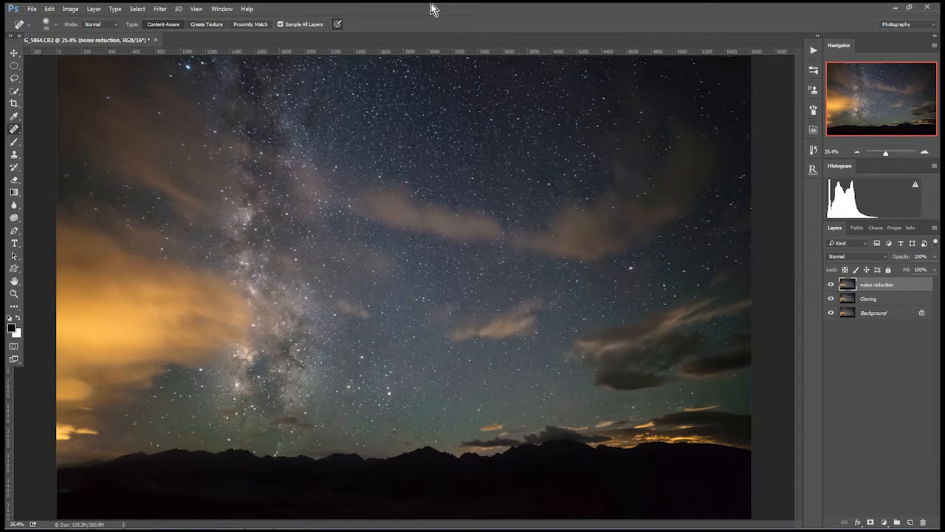
Open the noise reduction layer in the Nik Collection's Color Efex Pro 4 filter
{"action": "left_click", "coordinate": [159, 9]}
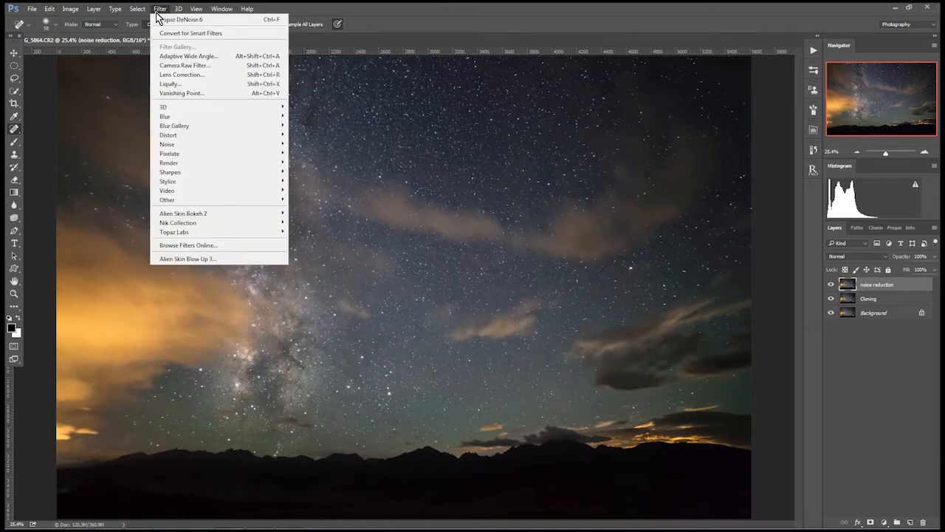
{"action": "mouse_move", "coordinate": [208, 226]}
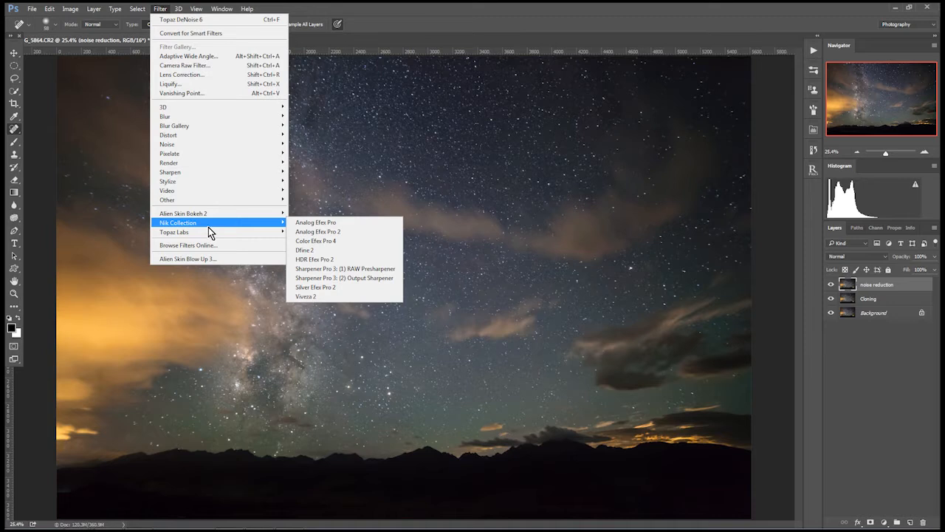
{"action": "left_click", "coordinate": [333, 241]}
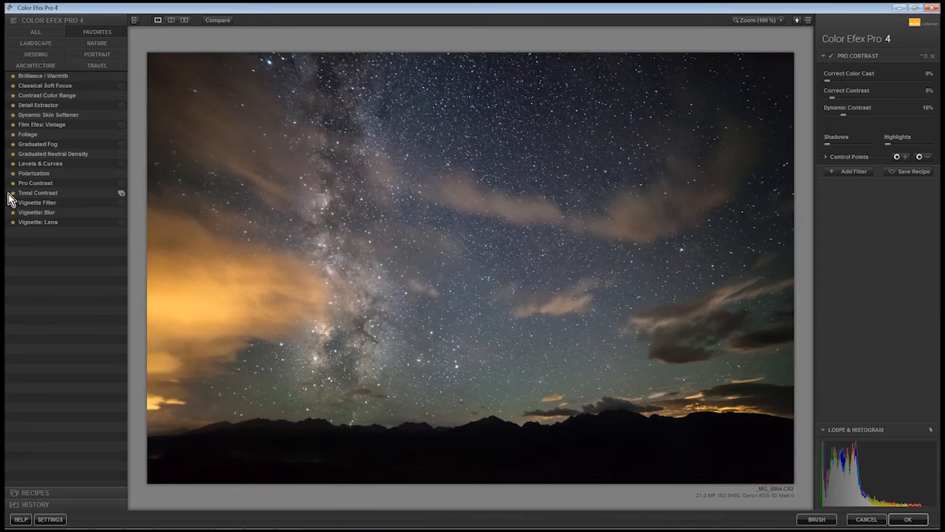
Look through the complete filter list and return to the favorites
{"action": "left_click", "coordinate": [37, 31]}
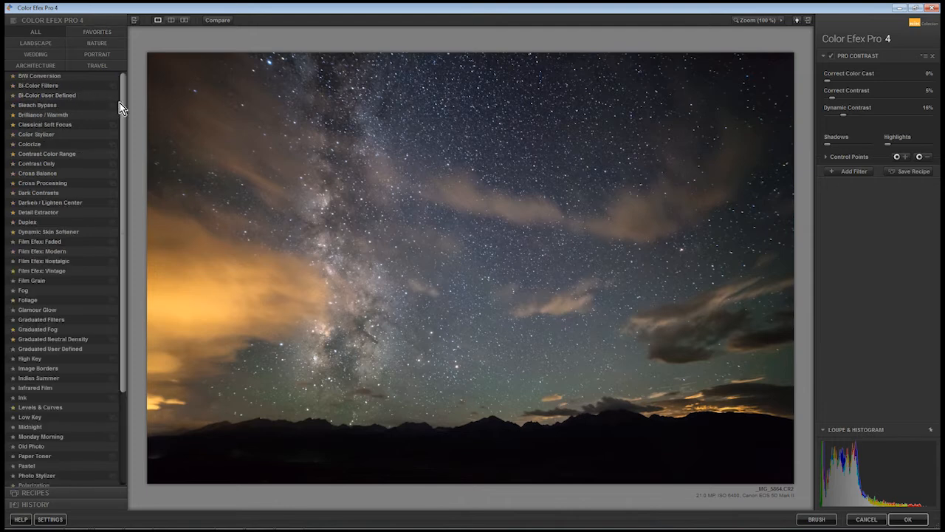
{"action": "left_click_drag", "start_coordinate": [122, 103], "coordinate": [130, 70]}
{"action": "left_click", "coordinate": [101, 32]}
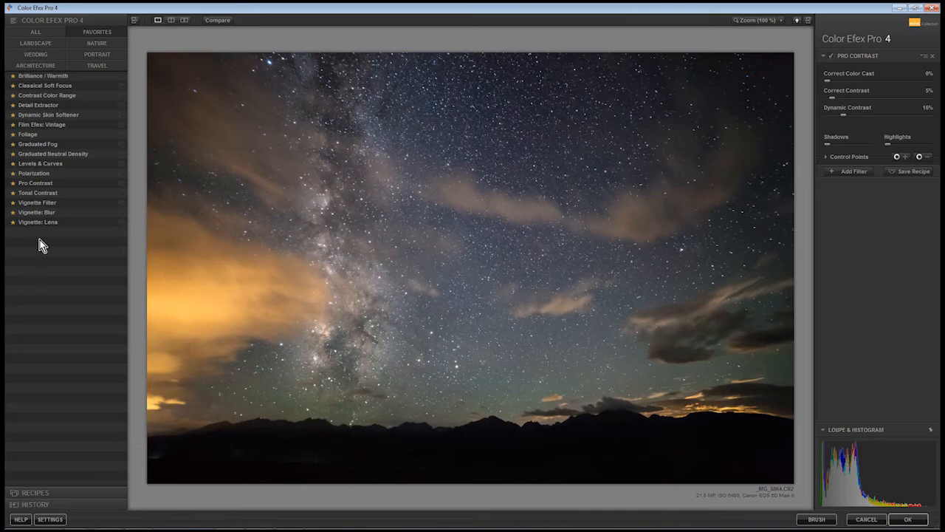
Apply the Pro Contrast filter with Correct Contrast at 0% and Dynamic Contrast at 10%
{"action": "left_click", "coordinate": [40, 183]}
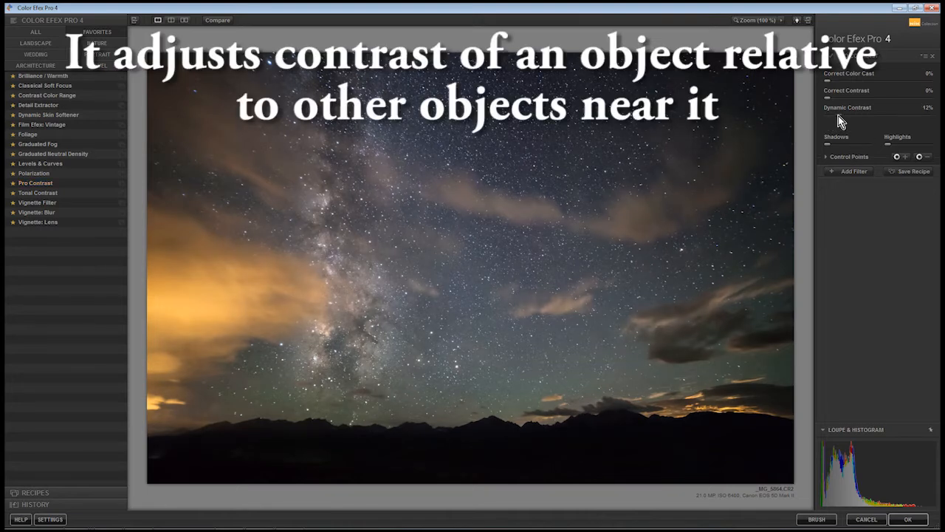
{"action": "mouse_move", "coordinate": [836, 115]}
{"action": "left_mouse_down"}
{"action": "mouse_move", "coordinate": [853, 115]}
{"action": "mouse_move", "coordinate": [835, 115]}
{"action": "left_mouse_up"}
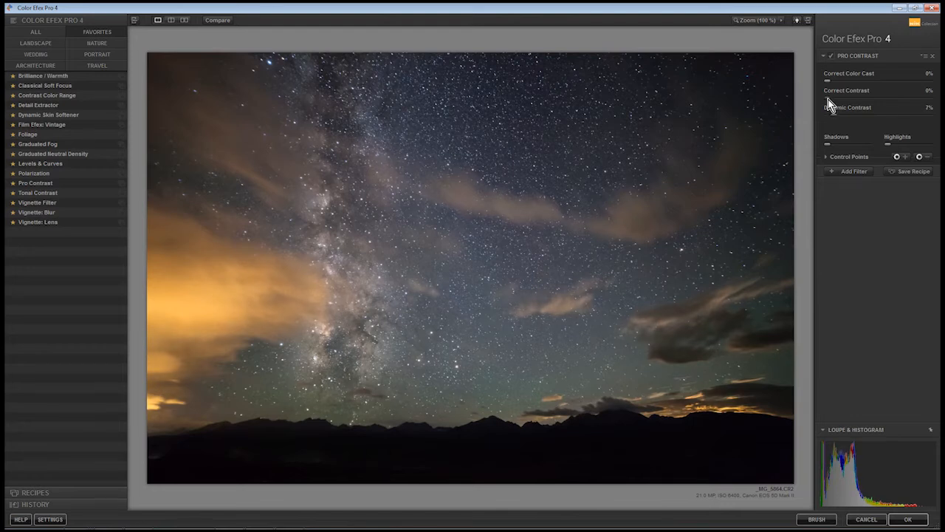
{"action": "mouse_move", "coordinate": [827, 99]}
{"action": "left_mouse_down"}
{"action": "mouse_move", "coordinate": [849, 98]}
{"action": "mouse_move", "coordinate": [796, 99]}
{"action": "mouse_move", "coordinate": [854, 100]}
{"action": "mouse_move", "coordinate": [826, 102]}
{"action": "left_mouse_up"}
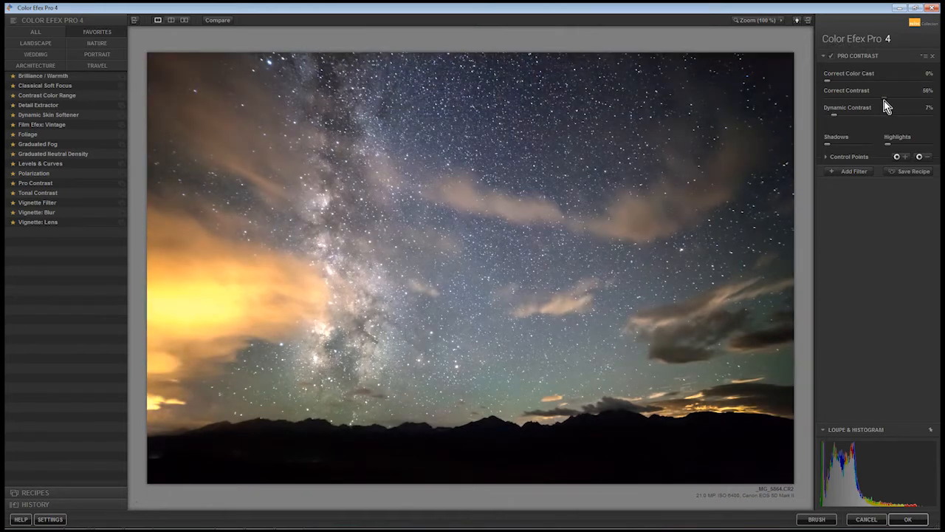
{"action": "left_click_drag", "start_coordinate": [883, 100], "coordinate": [782, 100]}
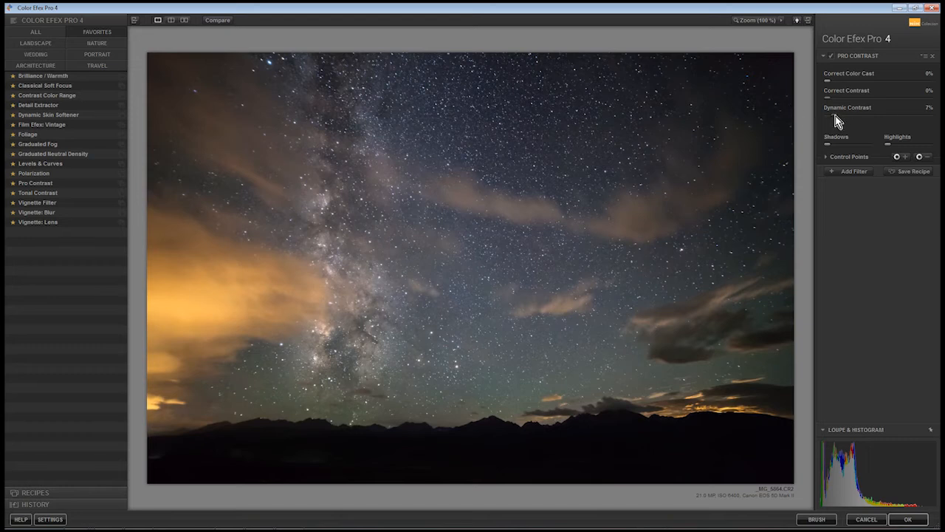
{"action": "left_click_drag", "start_coordinate": [850, 115], "coordinate": [838, 116]}
Replace the histogram with the loupe view and set Pro Contrast's Correct Color Cast to 43%
{"action": "mouse_move", "coordinate": [844, 447]}
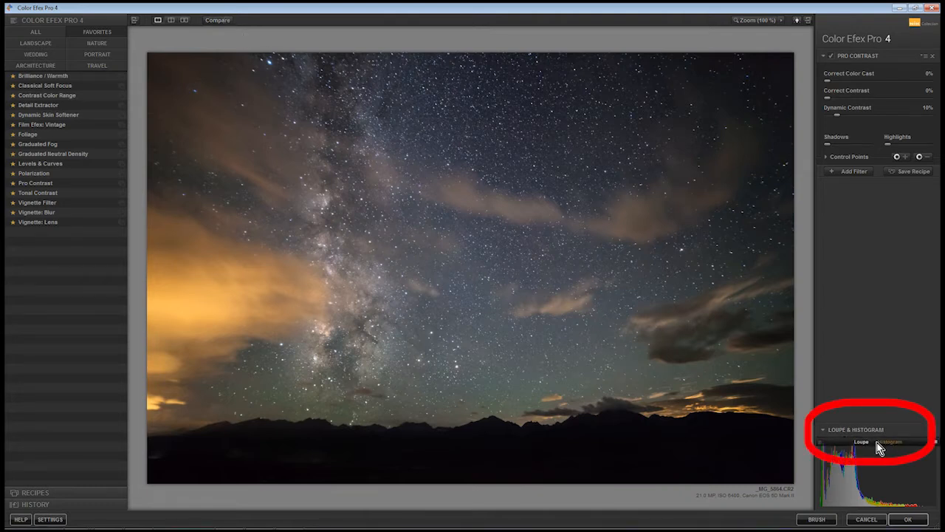
{"action": "left_click", "coordinate": [863, 443]}
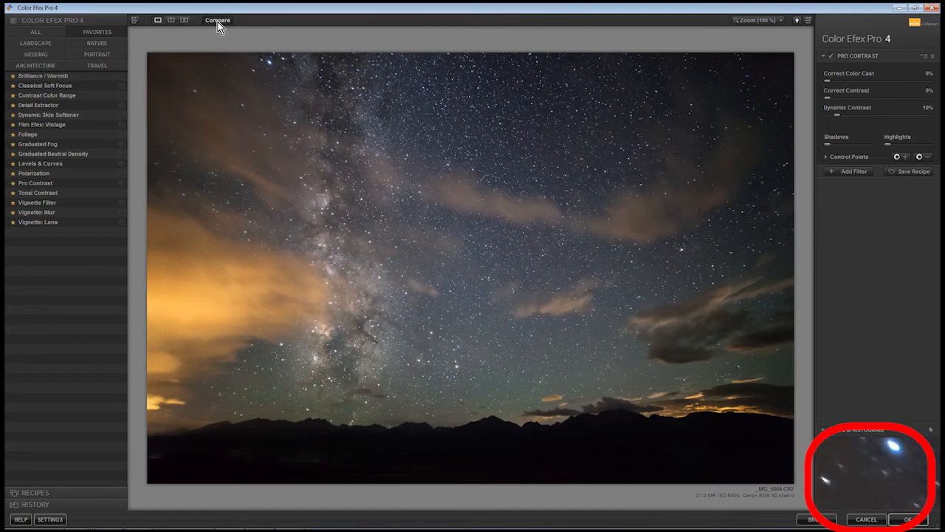
{"action": "mouse_move", "coordinate": [829, 84]}
{"action": "left_mouse_down"}
{"action": "mouse_move", "coordinate": [938, 89]}
{"action": "mouse_move", "coordinate": [819, 87]}
{"action": "left_mouse_up"}
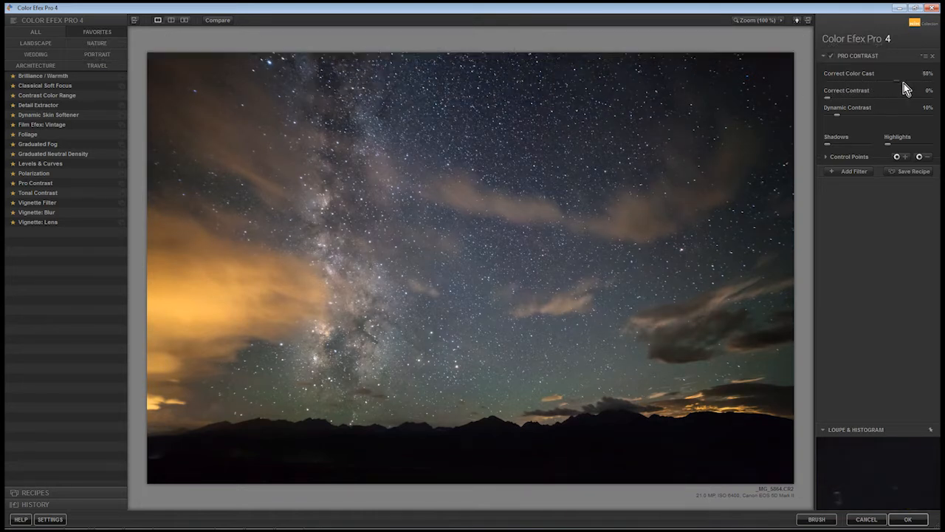
{"action": "left_click_drag", "start_coordinate": [904, 86], "coordinate": [819, 88]}
{"action": "left_click_drag", "start_coordinate": [857, 82], "coordinate": [932, 84]}
{"action": "left_click_drag", "start_coordinate": [922, 79], "coordinate": [877, 81]}
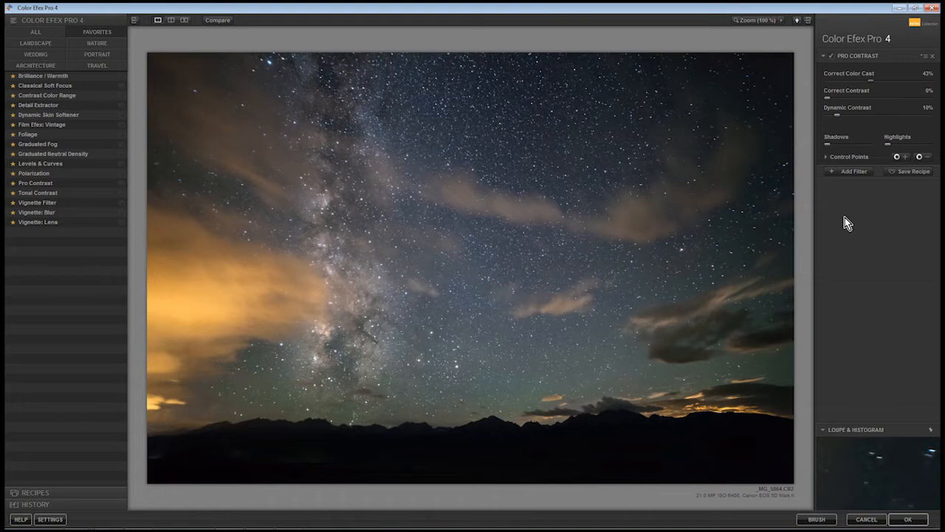
Add a Contrast Color Range filter with Contrast, Color Contrast and Brightness all at 0%
{"action": "left_click", "coordinate": [854, 172]}
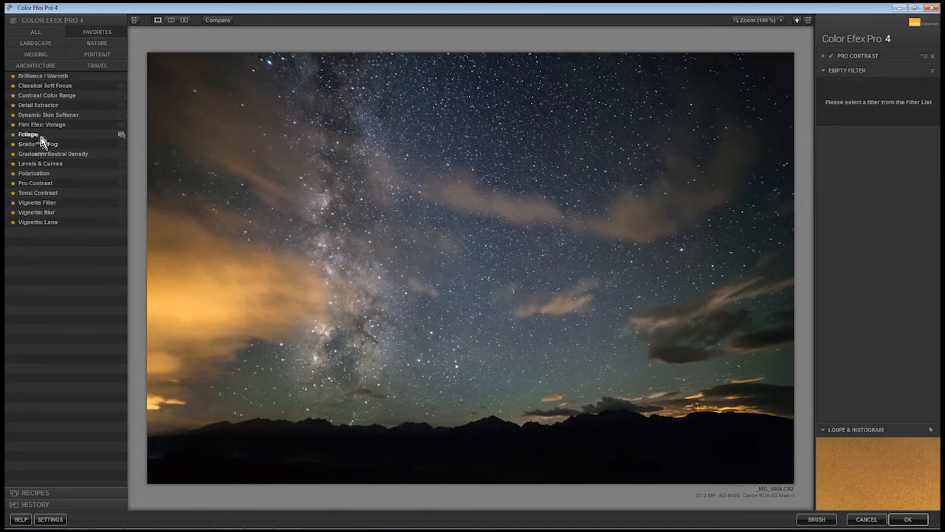
{"action": "left_click", "coordinate": [59, 95]}
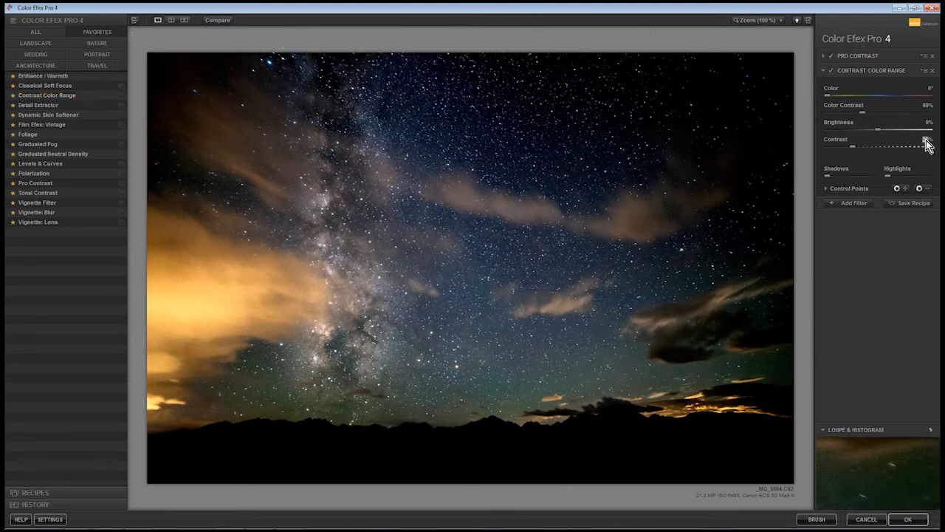
{"action": "type", "text": "0"}
{"action": "double_click", "coordinate": [927, 106]}
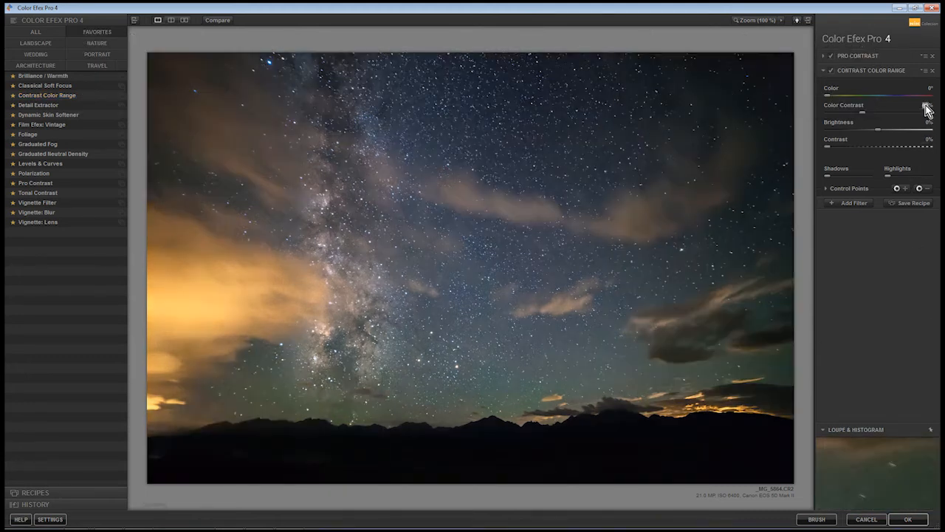
{"action": "type", "text": "0"}
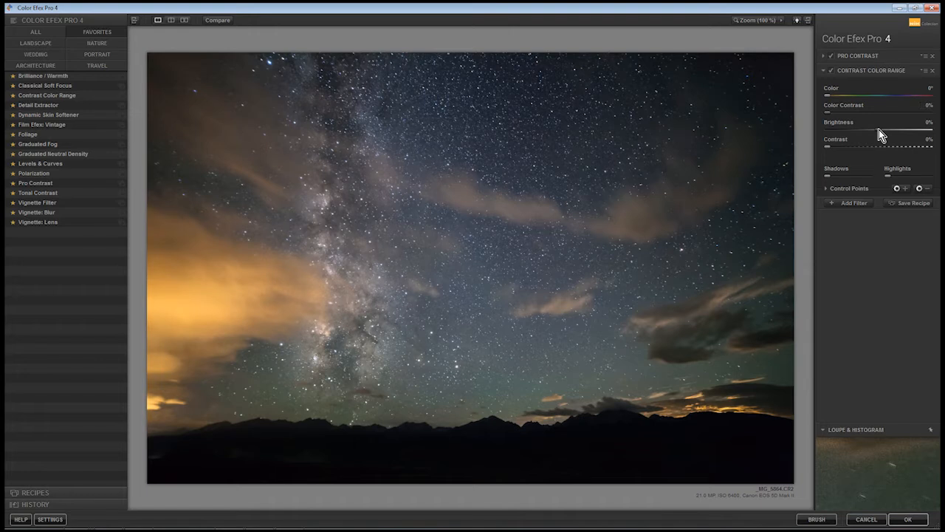
{"action": "mouse_move", "coordinate": [885, 129]}
{"action": "left_mouse_down"}
{"action": "mouse_move", "coordinate": [869, 129]}
{"action": "mouse_move", "coordinate": [879, 129]}
{"action": "left_mouse_up"}
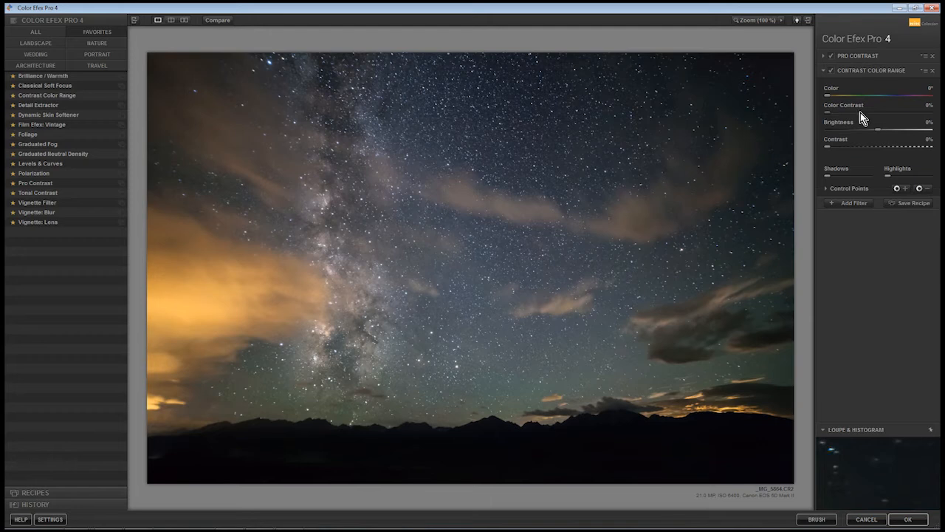
Set the Contrast Color Range filter's Color Contrast to 83% and its Color to 115°
{"action": "left_click_drag", "start_coordinate": [851, 112], "coordinate": [871, 111]}
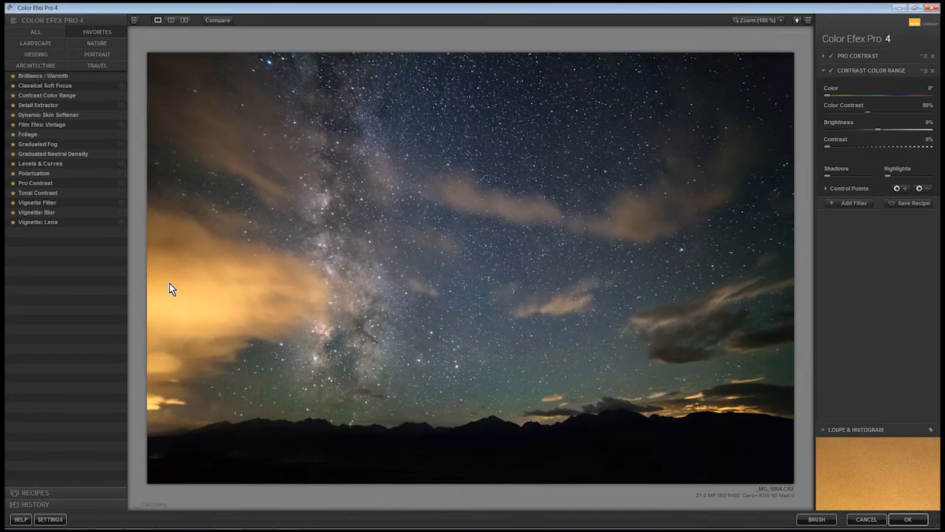
{"action": "left_click_drag", "start_coordinate": [865, 113], "coordinate": [871, 113]}
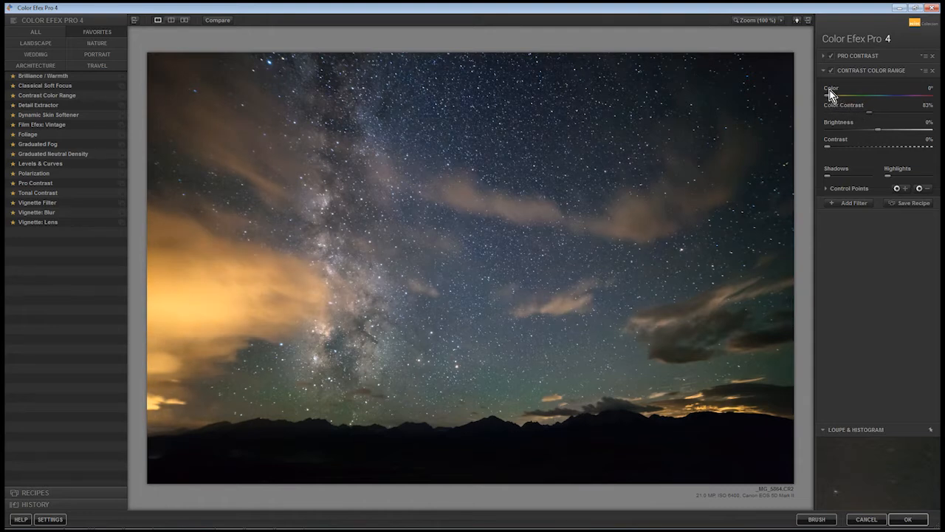
{"action": "mouse_move", "coordinate": [828, 95]}
{"action": "left_mouse_down"}
{"action": "mouse_move", "coordinate": [882, 98]}
{"action": "mouse_move", "coordinate": [826, 94]}
{"action": "left_mouse_up"}
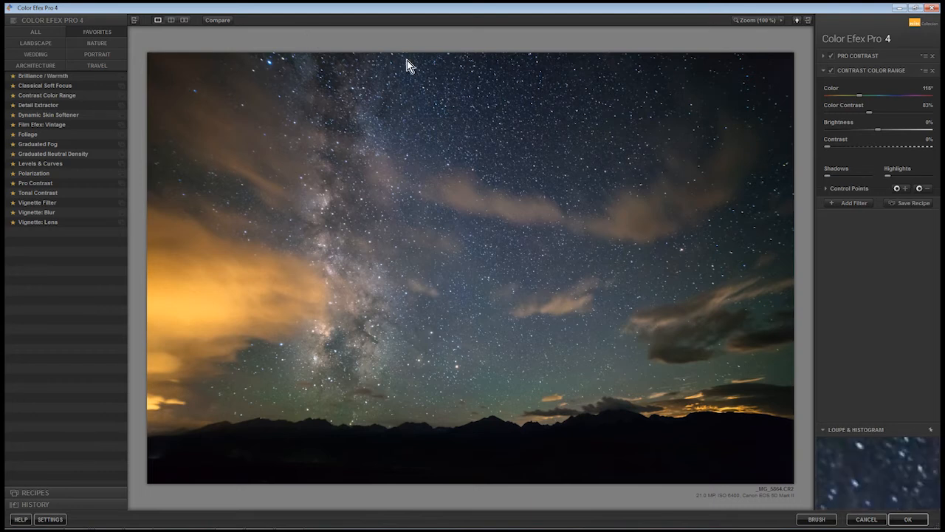
Place a minus control point on the bright orange cloud and switch it off and on to compare its effect
{"action": "left_click", "coordinate": [826, 189]}
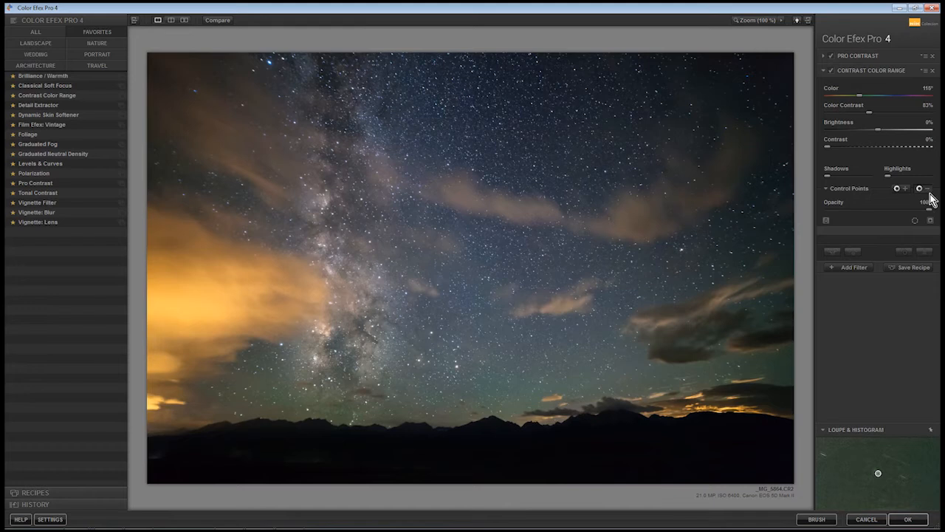
{"action": "left_click", "coordinate": [187, 304]}
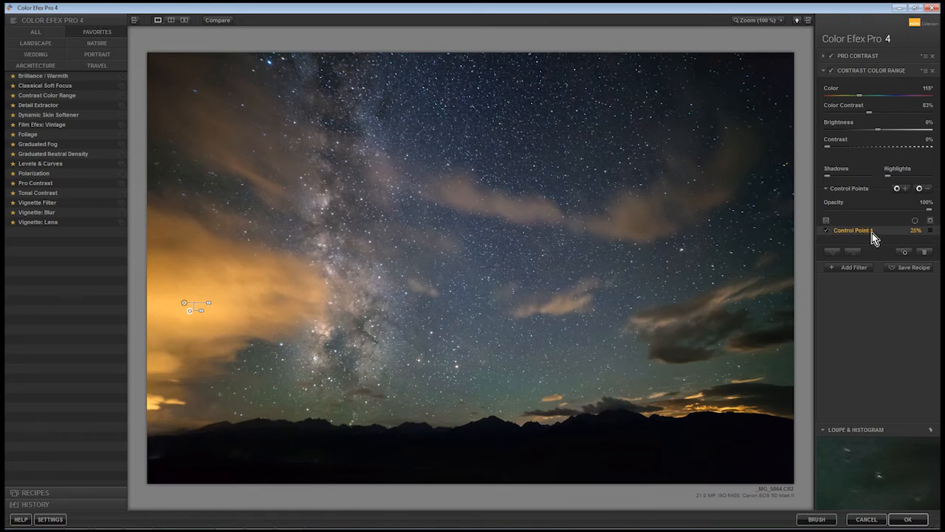
{"action": "left_click", "coordinate": [827, 231]}
{"action": "left_click", "coordinate": [828, 232]}
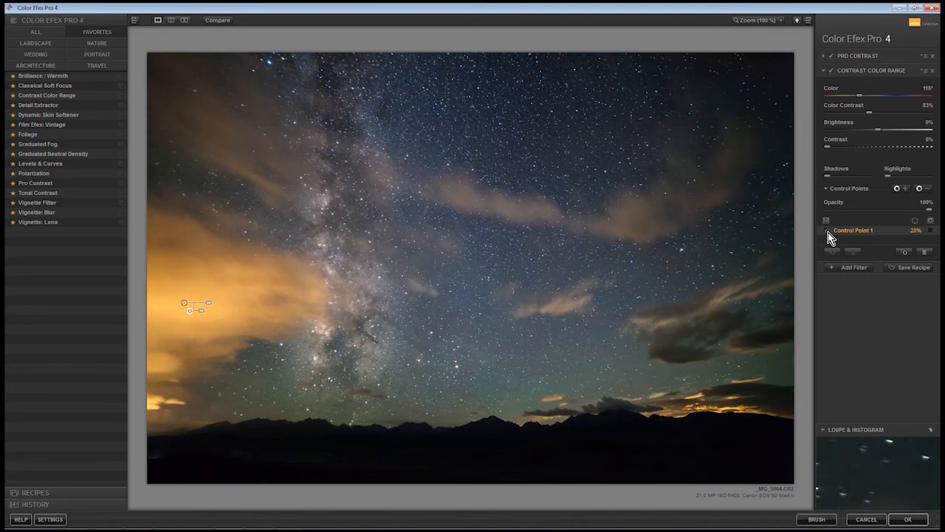
{"action": "left_click", "coordinate": [828, 232]}
{"action": "left_click", "coordinate": [828, 232]}
{"action": "left_click", "coordinate": [828, 232]}
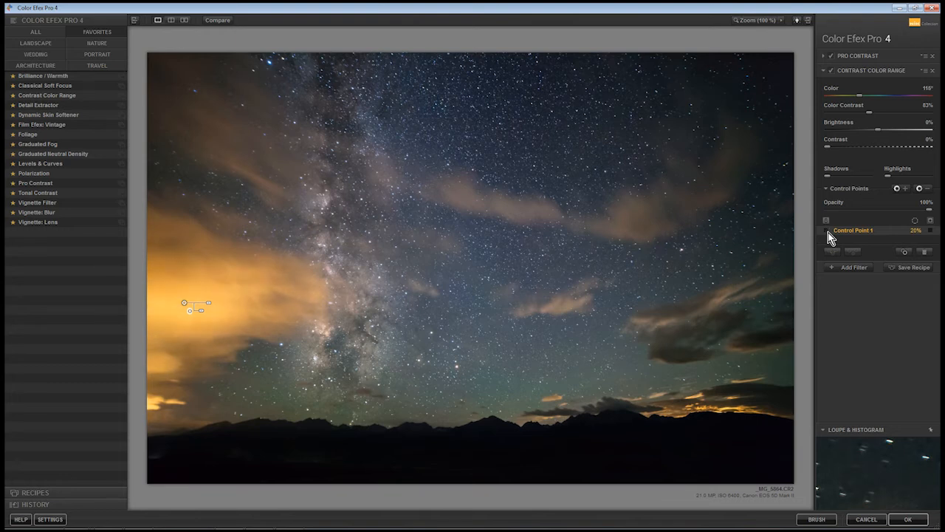
{"action": "left_click", "coordinate": [828, 231]}
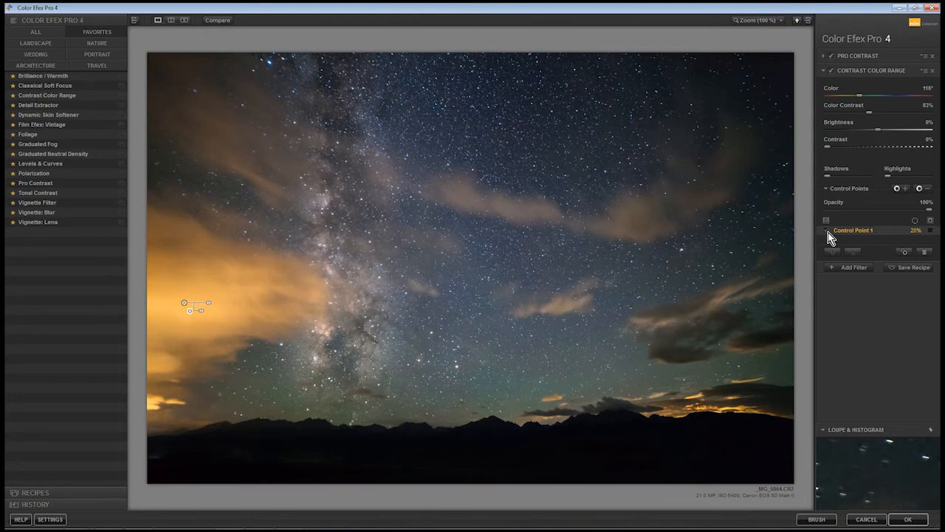
Display the control point's mask to examine which areas it protects, and return to the normal image view
{"action": "left_click", "coordinate": [930, 220]}
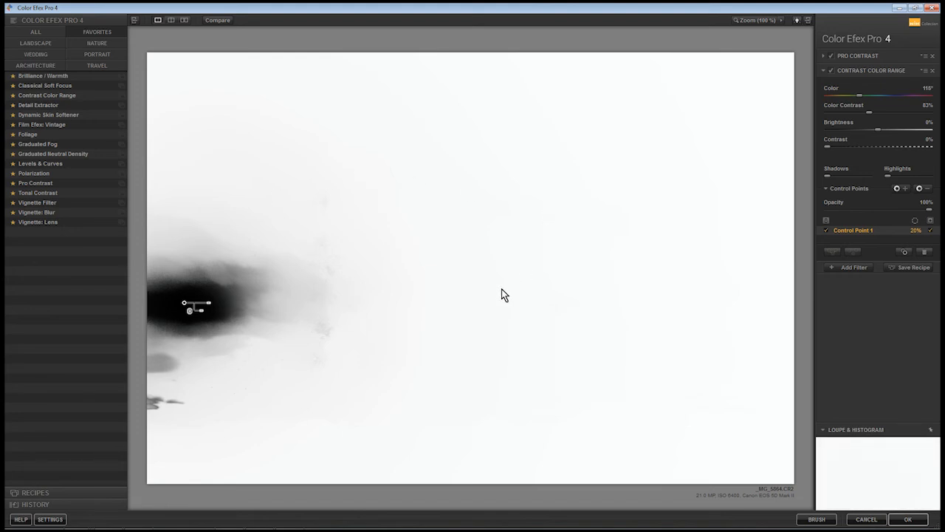
{"action": "left_click", "coordinate": [930, 221]}
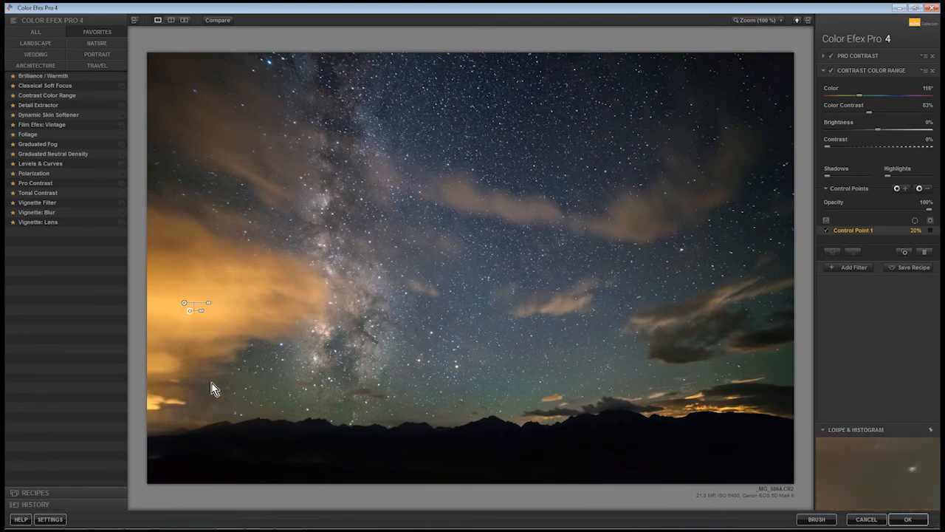
{"action": "left_click", "coordinate": [930, 221]}
{"action": "left_click", "coordinate": [929, 221]}
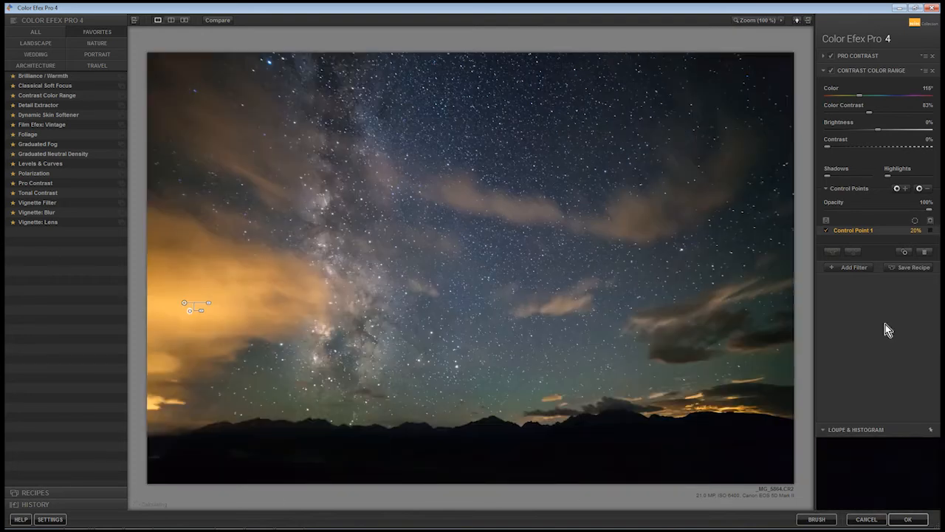
Place a second minus control point on the brown cloud in the photo's upper left and compare the edit with the original
{"action": "left_click", "coordinate": [921, 188]}
{"action": "left_click", "coordinate": [220, 125]}
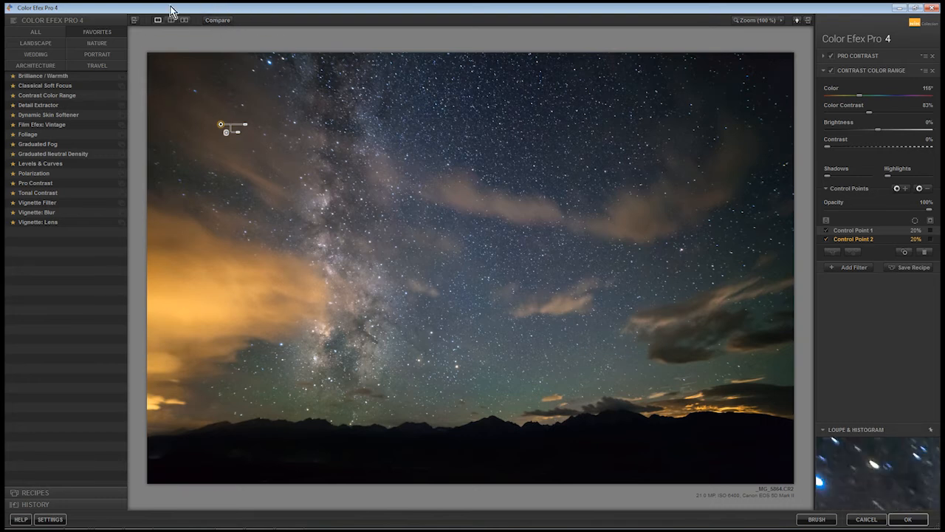
{"action": "left_click", "coordinate": [222, 22]}
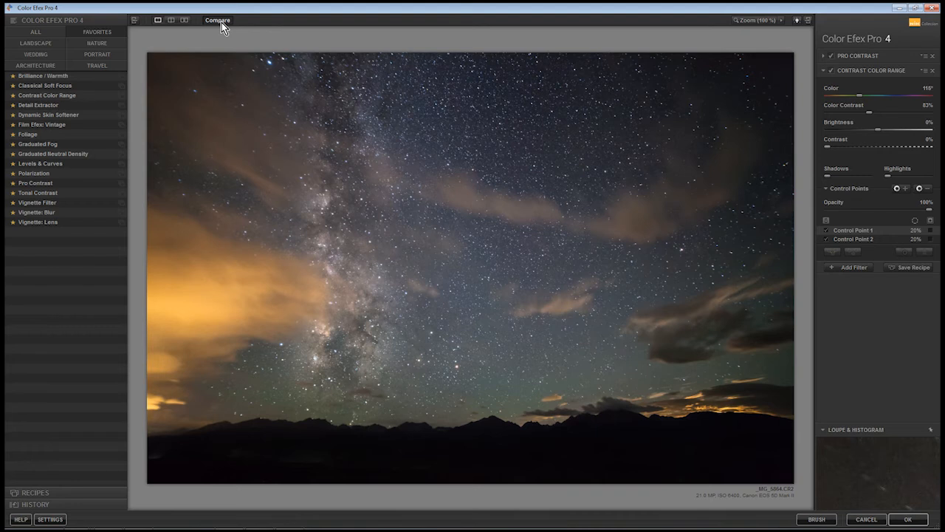
{"action": "left_click", "coordinate": [222, 23]}
{"action": "left_click", "coordinate": [222, 22]}
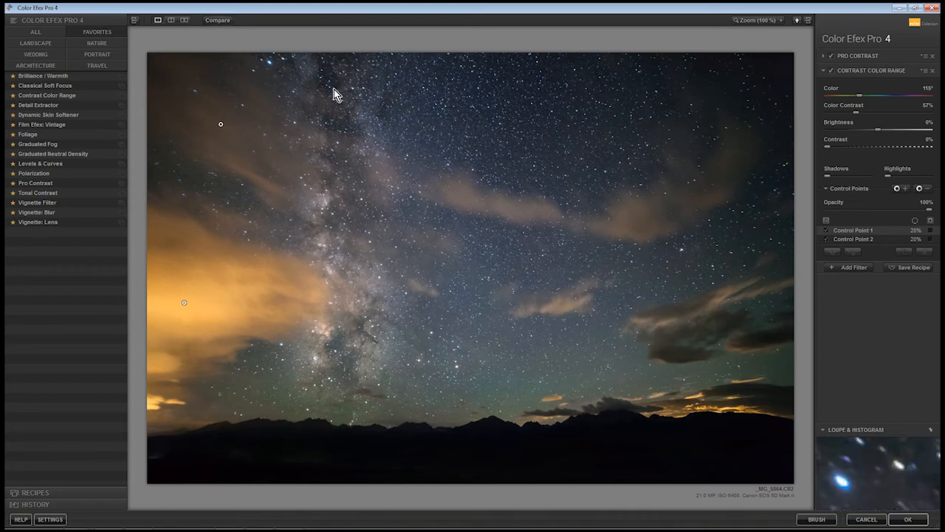
Apply the filters with Color Contrast at 57% and toggle the resulting Color Efex Pro 4 layer's visibility to compare before and after
{"action": "left_click", "coordinate": [908, 519]}
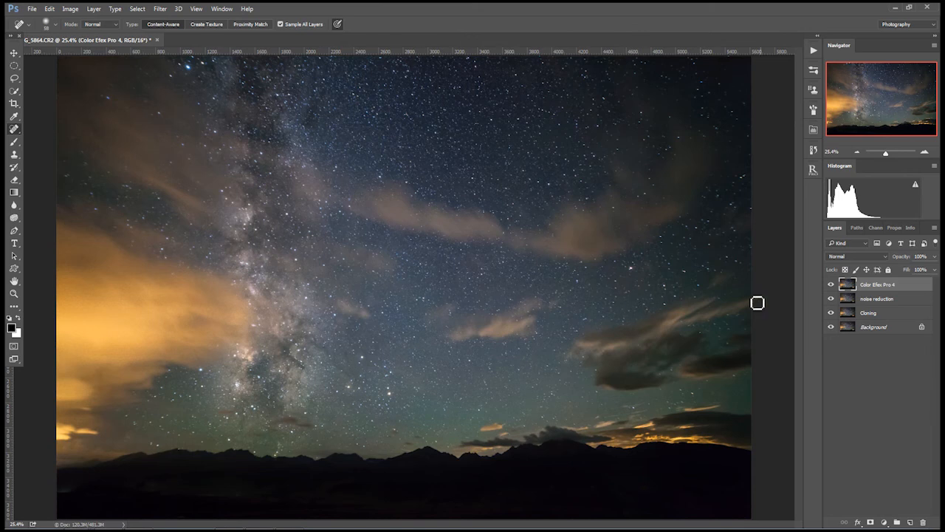
{"action": "left_click", "coordinate": [830, 285]}
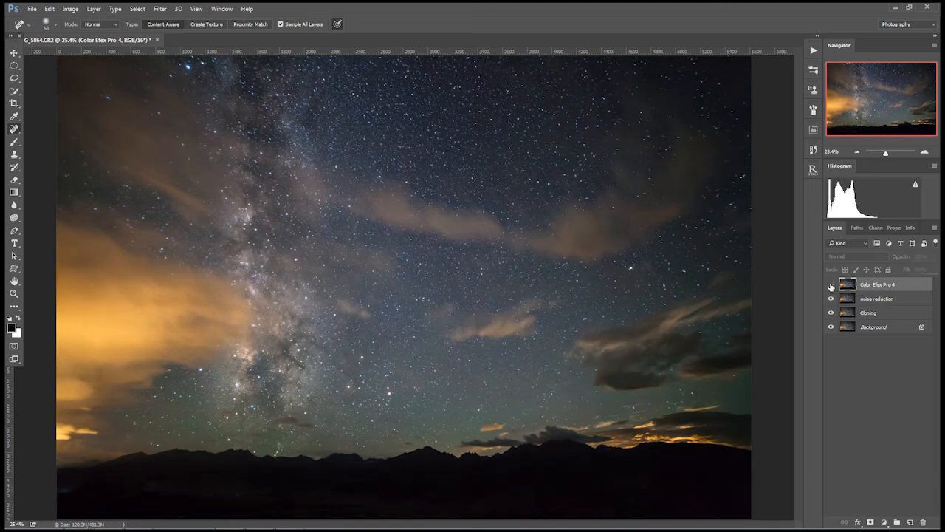
{"action": "left_click", "coordinate": [830, 285]}
{"action": "left_click", "coordinate": [831, 285]}
{"action": "left_click", "coordinate": [831, 285]}
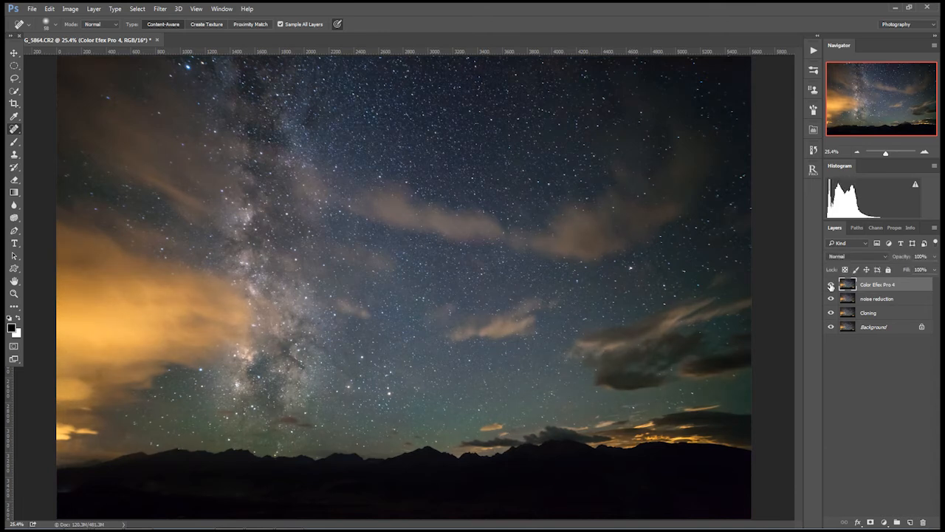
Lower the Color Efex Pro 4 layer's opacity to 80% and toggle its visibility to compare before and after
{"action": "left_click_drag", "start_coordinate": [908, 257], "coordinate": [896, 258]}
{"action": "left_click", "coordinate": [831, 284]}
{"action": "left_click", "coordinate": [831, 285]}
{"action": "left_click", "coordinate": [830, 285]}
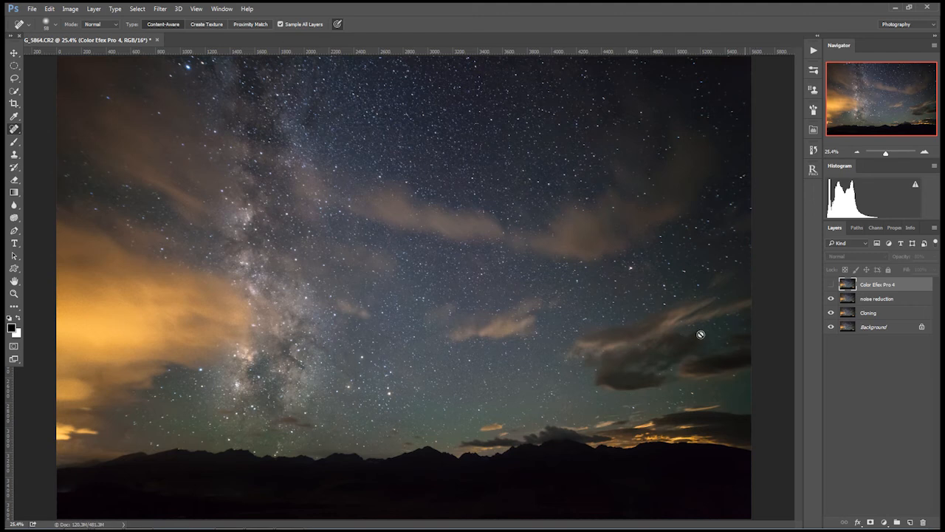
{"action": "left_click", "coordinate": [830, 284]}
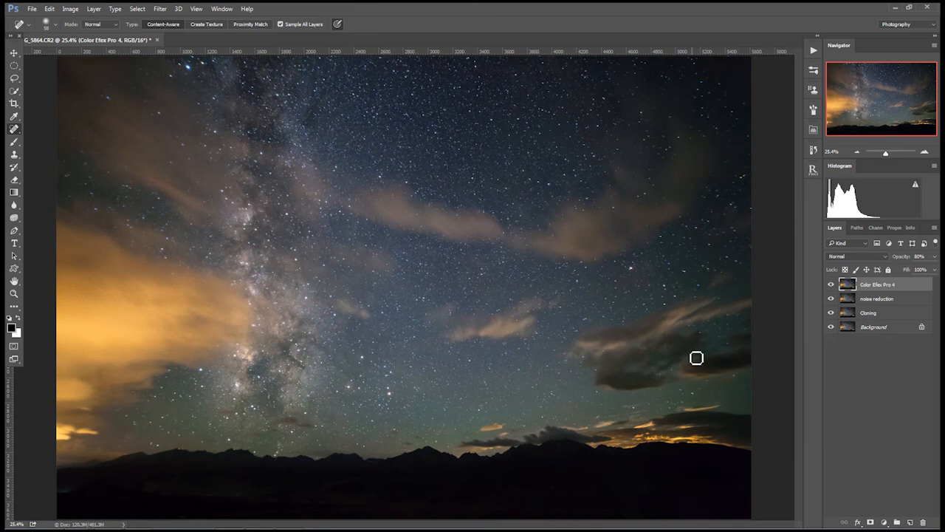
Add a layer mask to the Color Efex Pro 4 layer and paint black over the clouds at the photo's right edge with an enlarged brush
{"action": "left_click", "coordinate": [872, 523]}
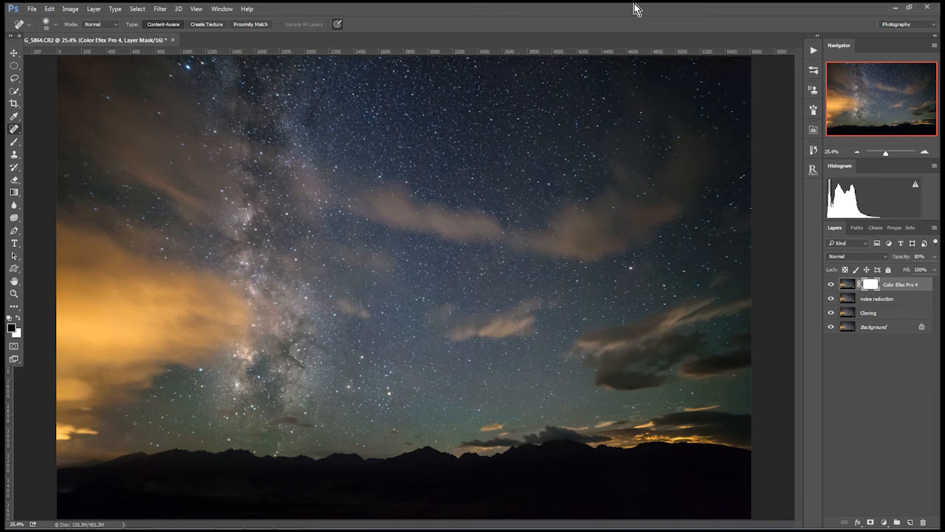
{"action": "key", "text": "b"}
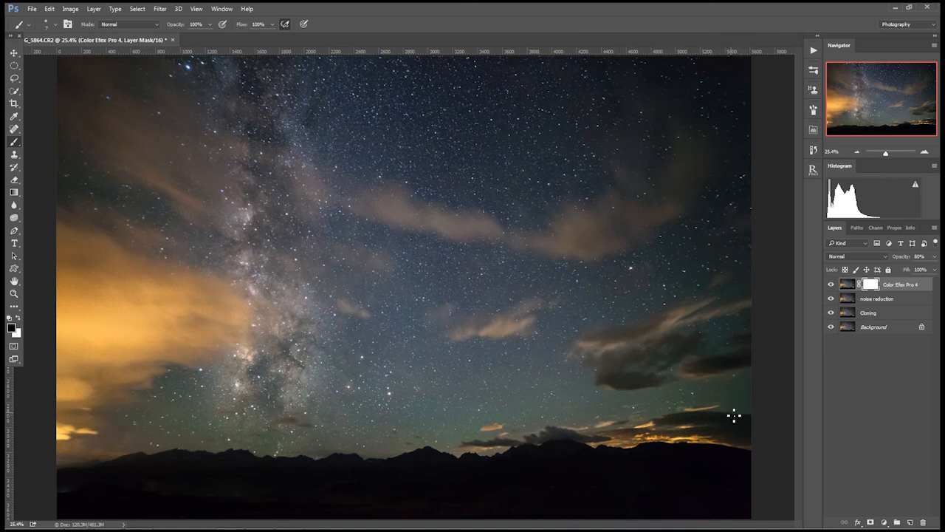
{"action": "key", "text": "bracketright"}
{"action": "key", "text": "bracketright"}
{"action": "key", "text": "bracketright"}
{"action": "key", "text": "bracketright"}
{"action": "key", "text": "bracketright"}
{"action": "key", "text": "bracketright"}
{"action": "key", "text": "bracketright"}
{"action": "key", "text": "bracketright"}
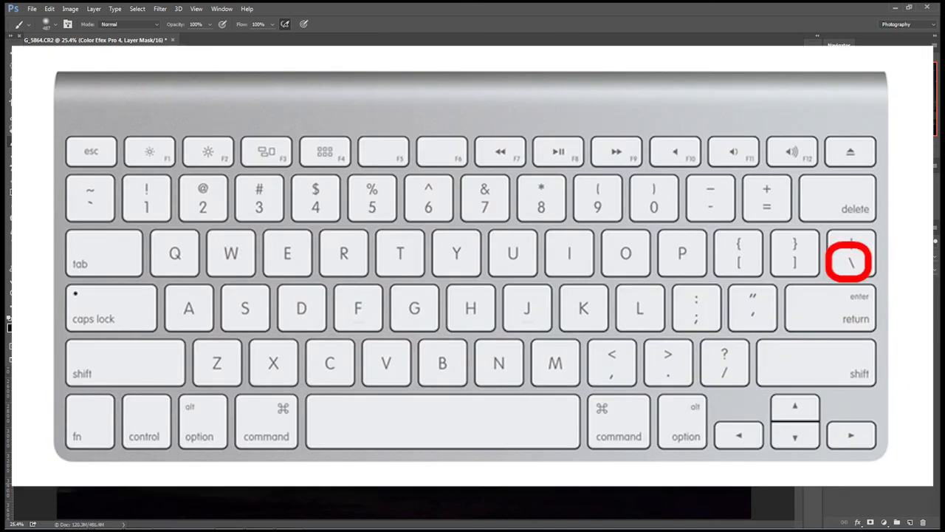
Examine the masked area as a red overlay and as a black-and-white mask, and return to the normal image view
{"action": "key", "text": "backslash"}
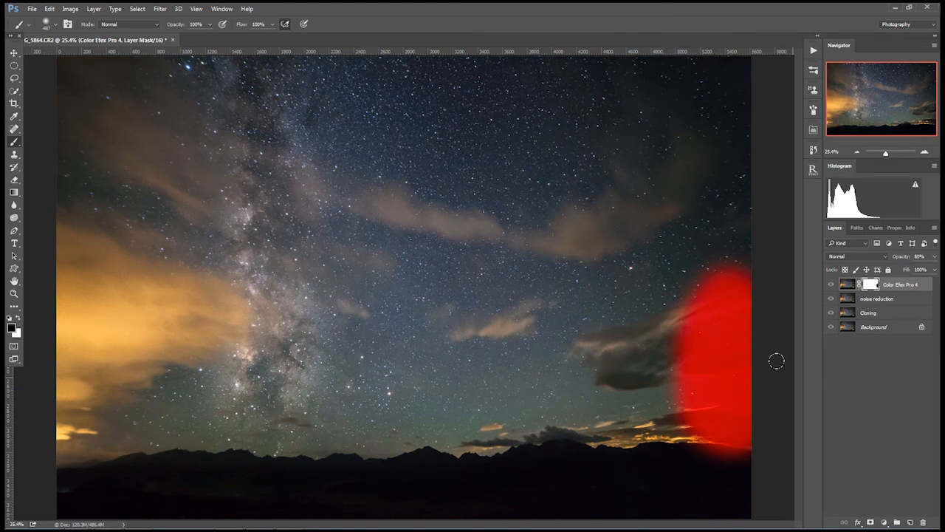
{"action": "key", "text": "backslash"}
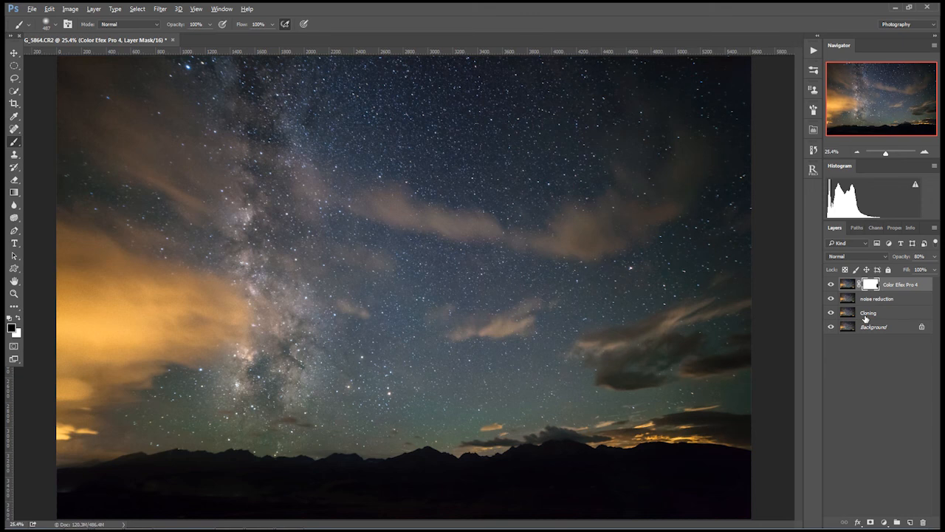
{"action": "left_click", "coordinate": [871, 286], "text": "alt"}
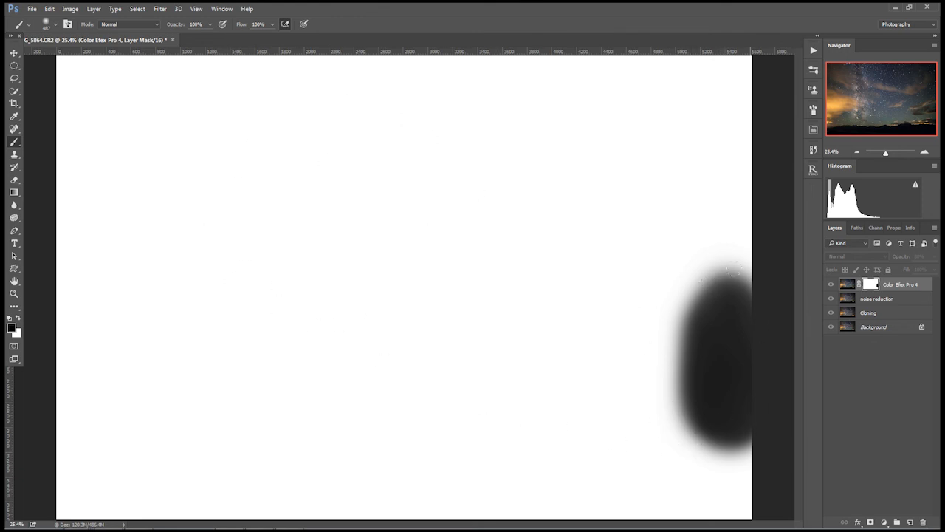
{"action": "left_click", "coordinate": [870, 285], "text": "alt"}
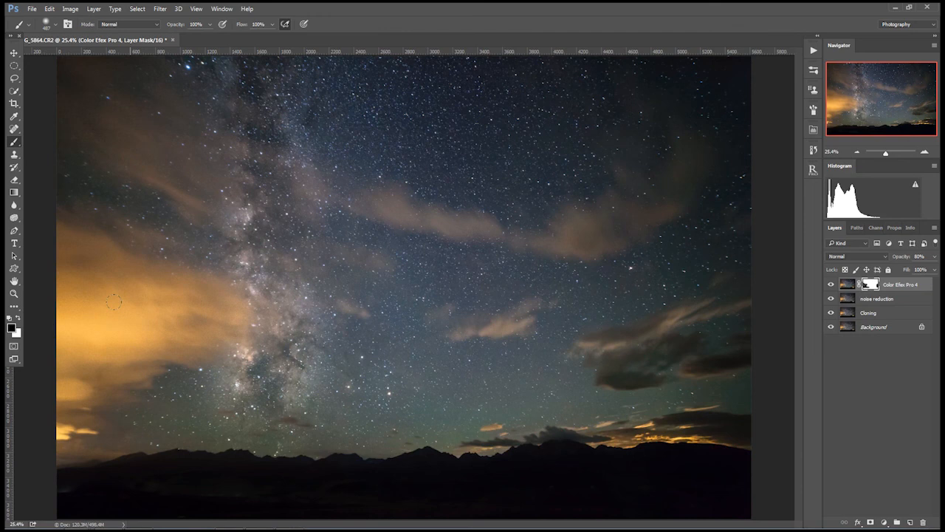
Check the mask overlay again and toggle the Color Efex Pro 4 layer's visibility to compare the masked edit with the layers below
{"action": "key", "text": "backslash"}
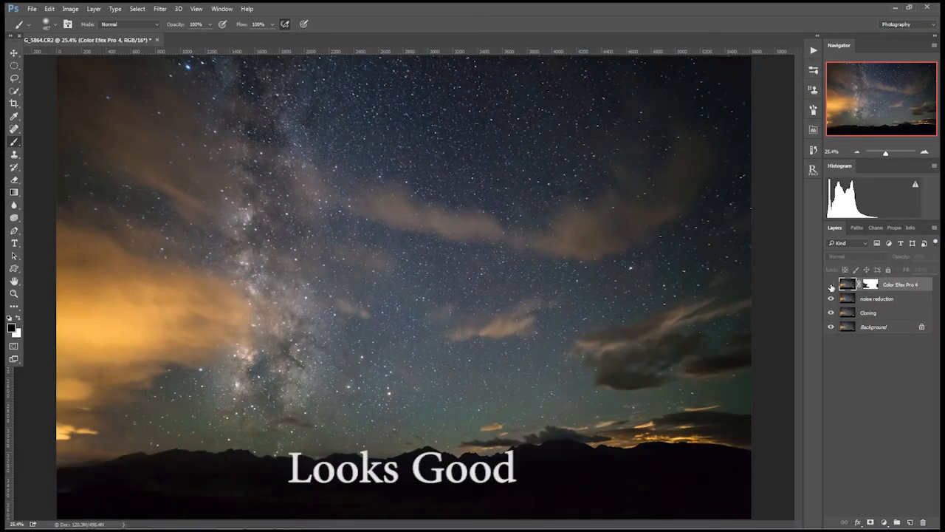
{"action": "left_click", "coordinate": [830, 286]}
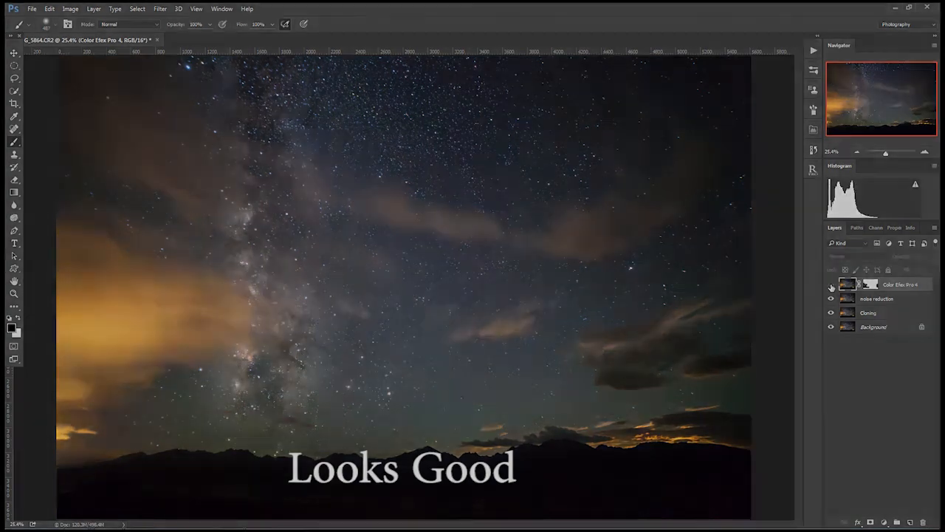